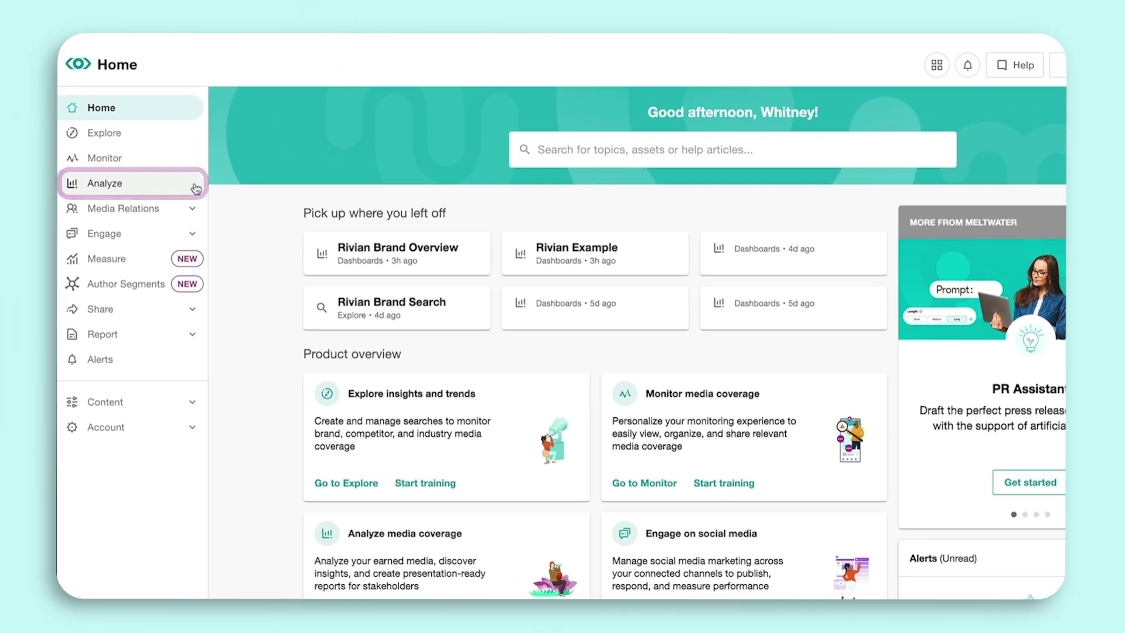
Go to Analyze and start a new dashboard from the Dashboard layout option.
left_click(197, 186)
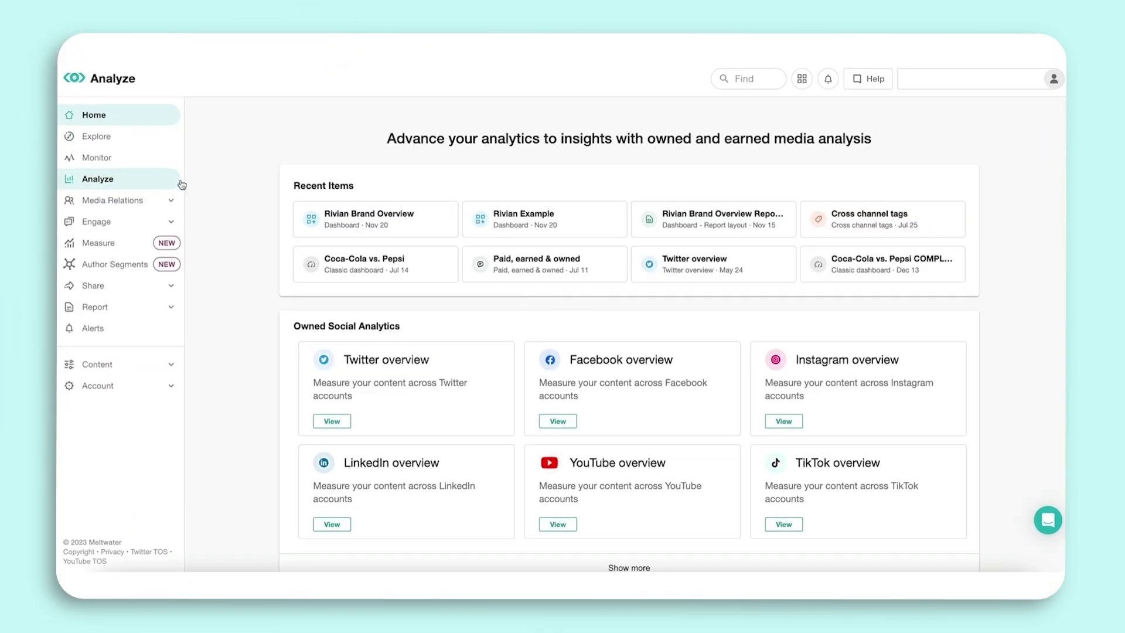
scroll(220, 211, "down", 6)
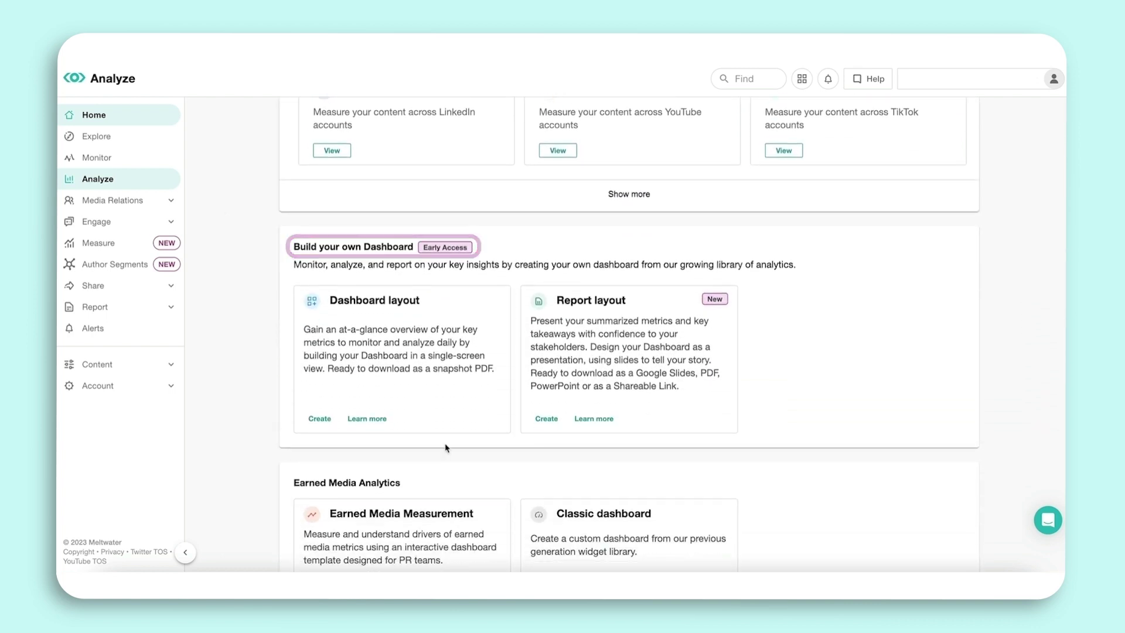
left_click(433, 395)
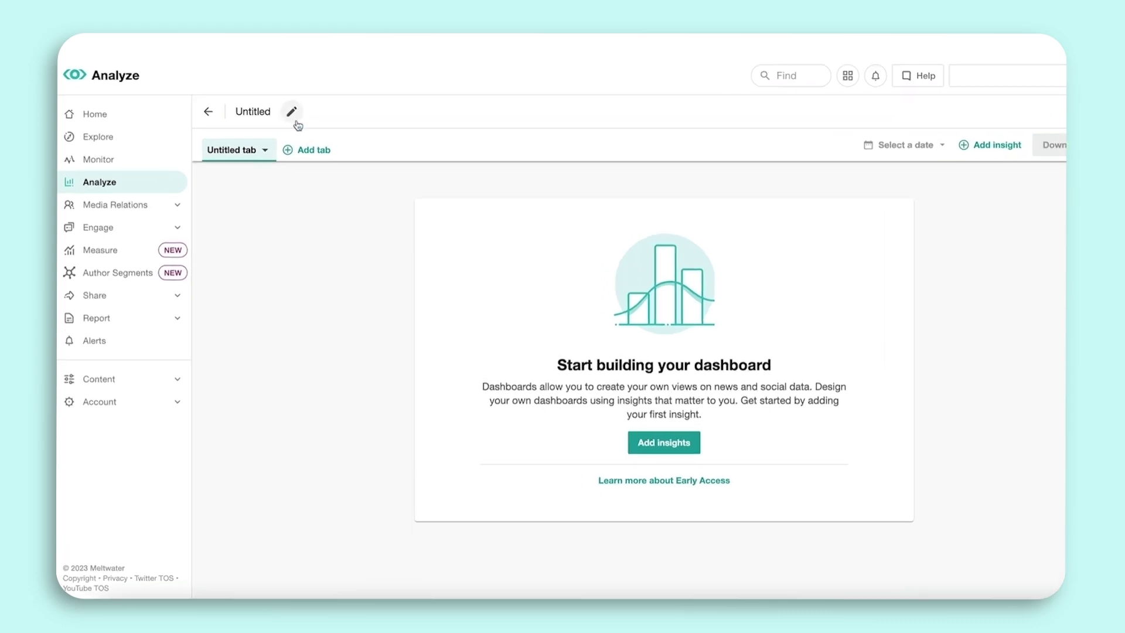
Rename the untitled dashboard to 'Rivian Brand Overview' and save the name.
left_click(337, 121)
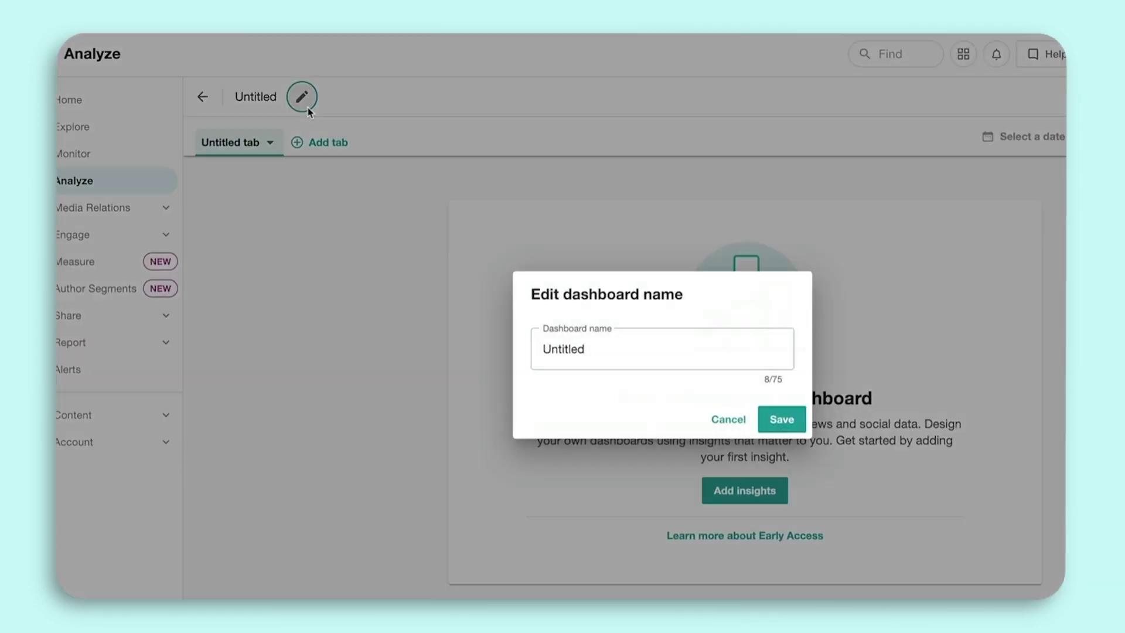
double_click(582, 349)
type("Rivian Brand Overview")
left_click(781, 417)
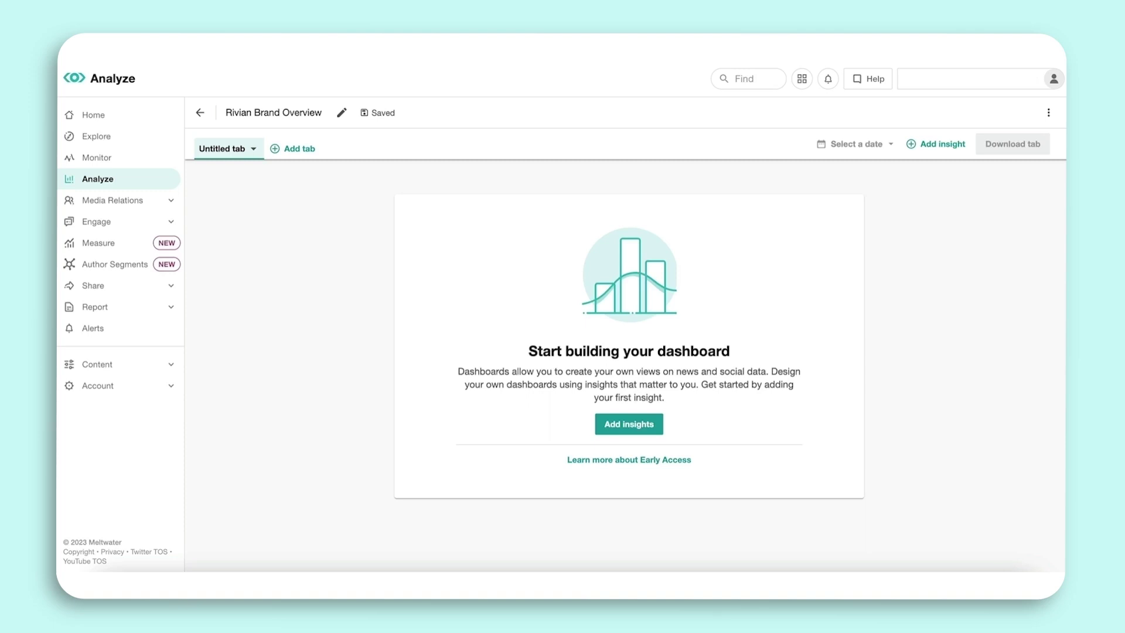
left_click(655, 427)
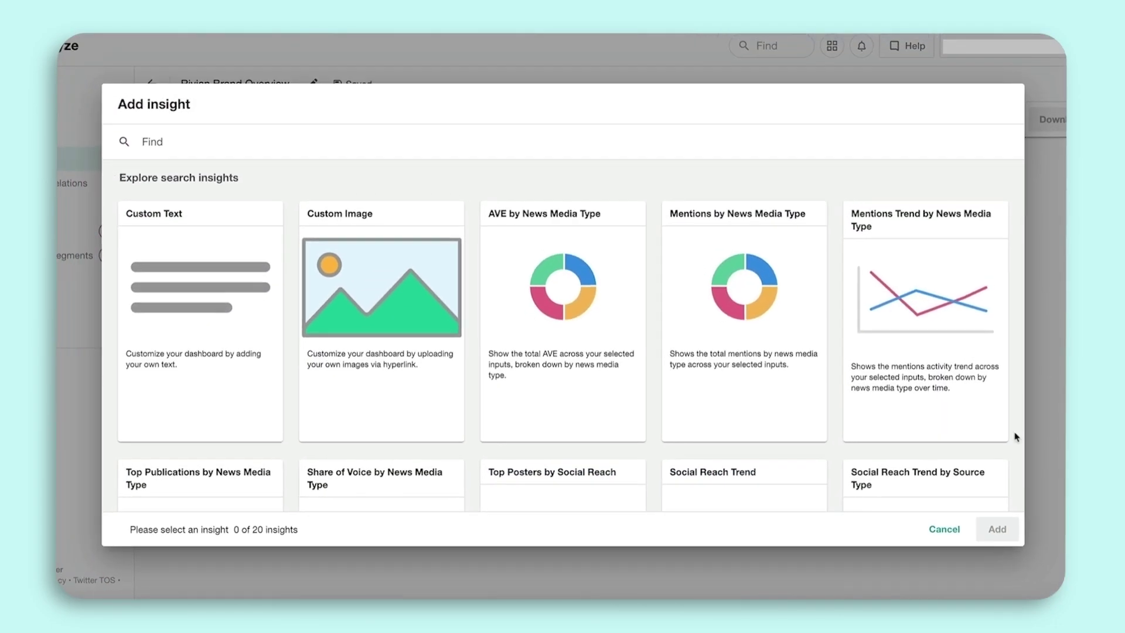
Scroll through the Add insight catalogue to browse the available insight cards.
scroll(1016, 438, "down", 4)
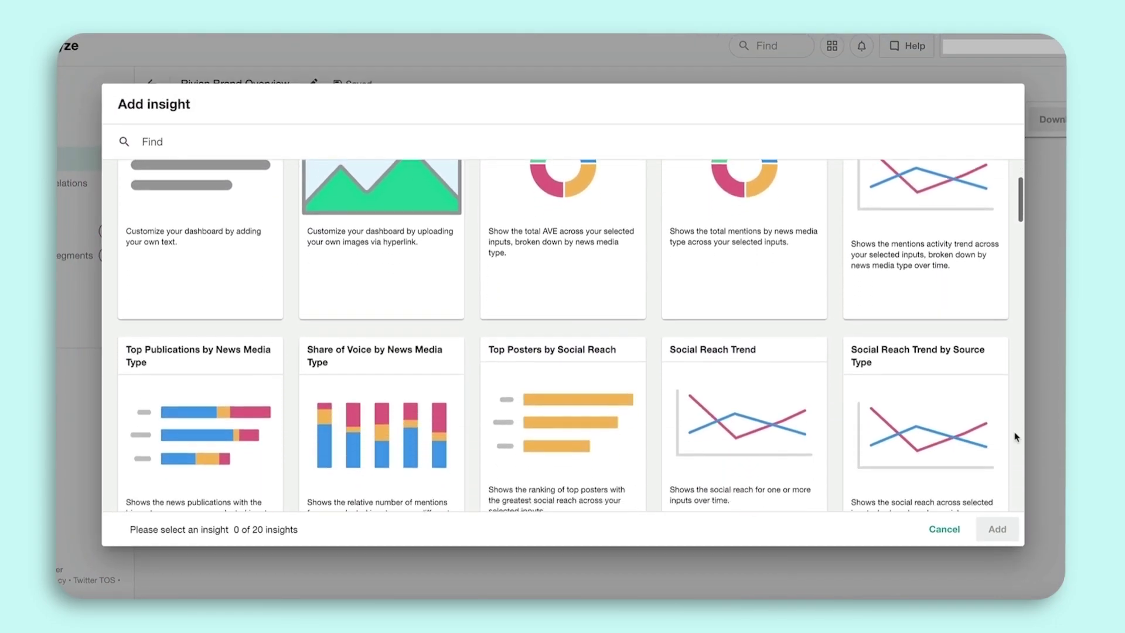
scroll(1016, 437, "down", 1)
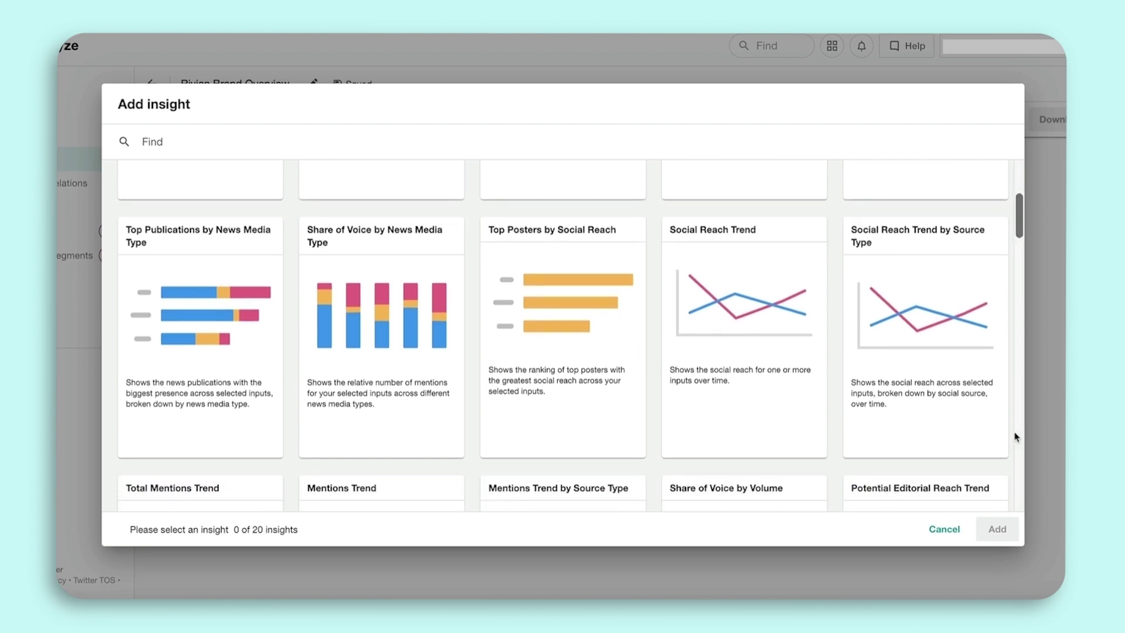
scroll(1016, 437, "down", 3)
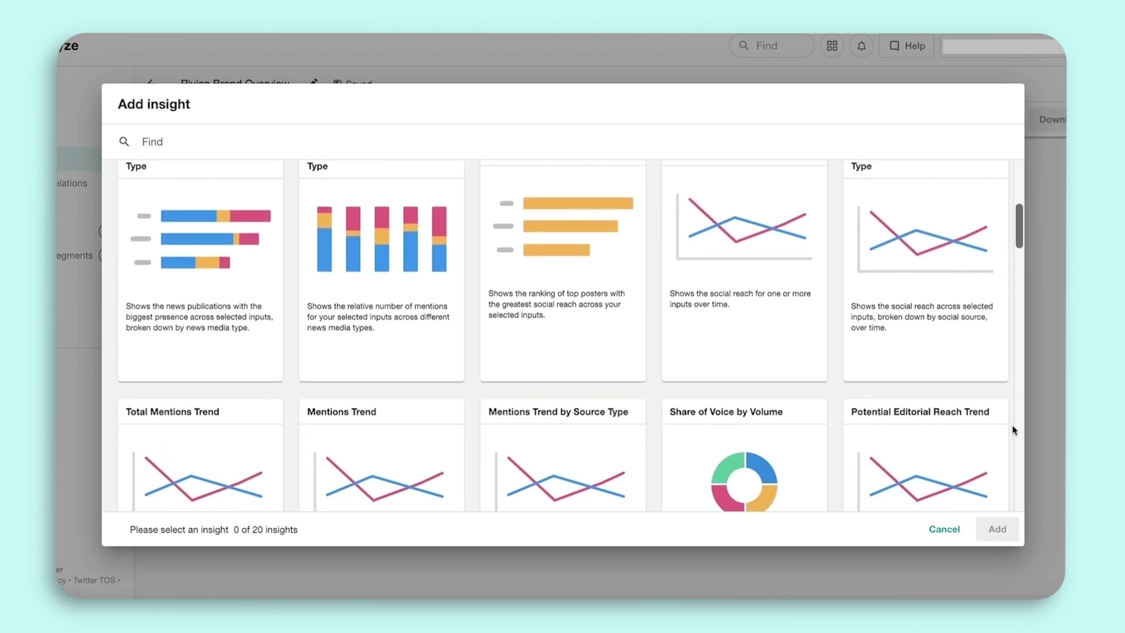
scroll(1016, 430, "down", 8)
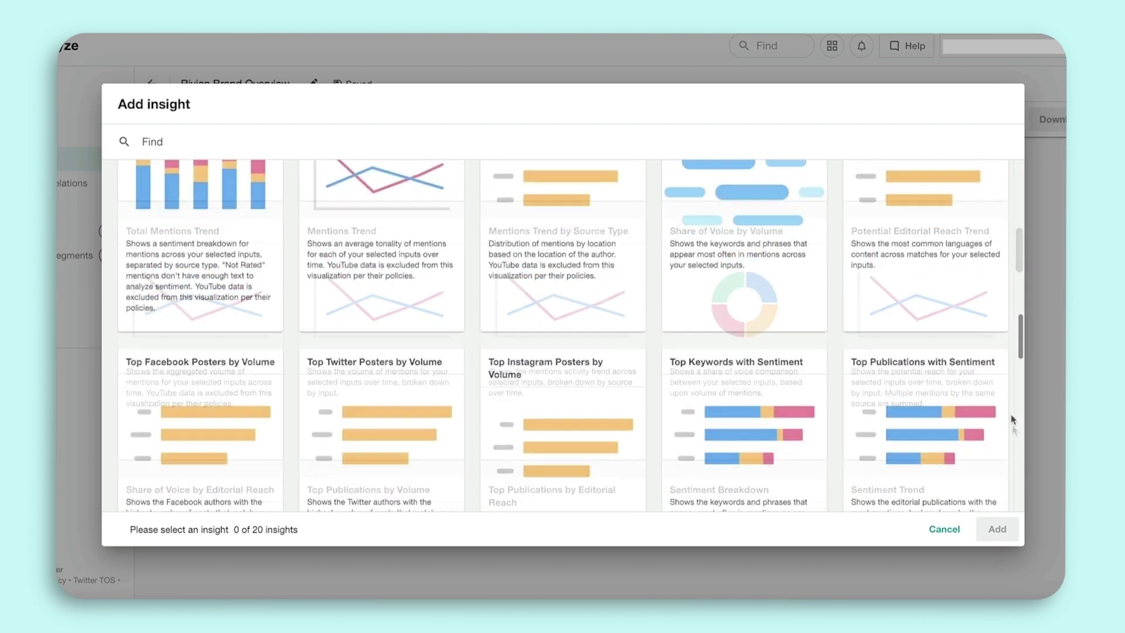
scroll(1011, 420, "down", 1)
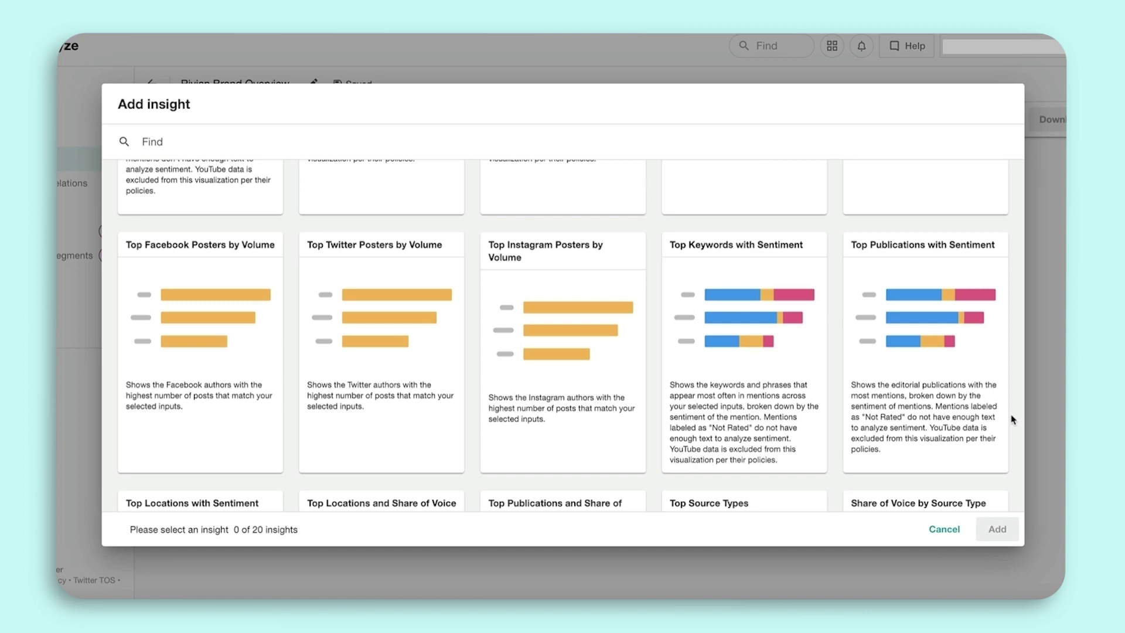
Find and add the Top Keywords, AVE by News Media Type and Top Locations insights.
type("top keywords")
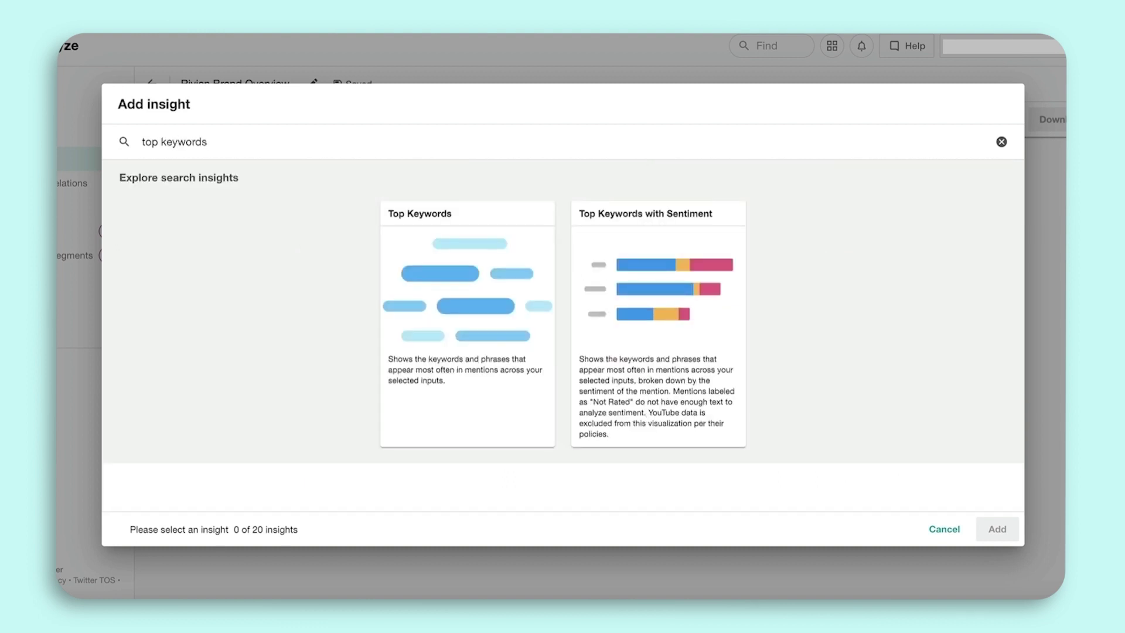
left_click(508, 416)
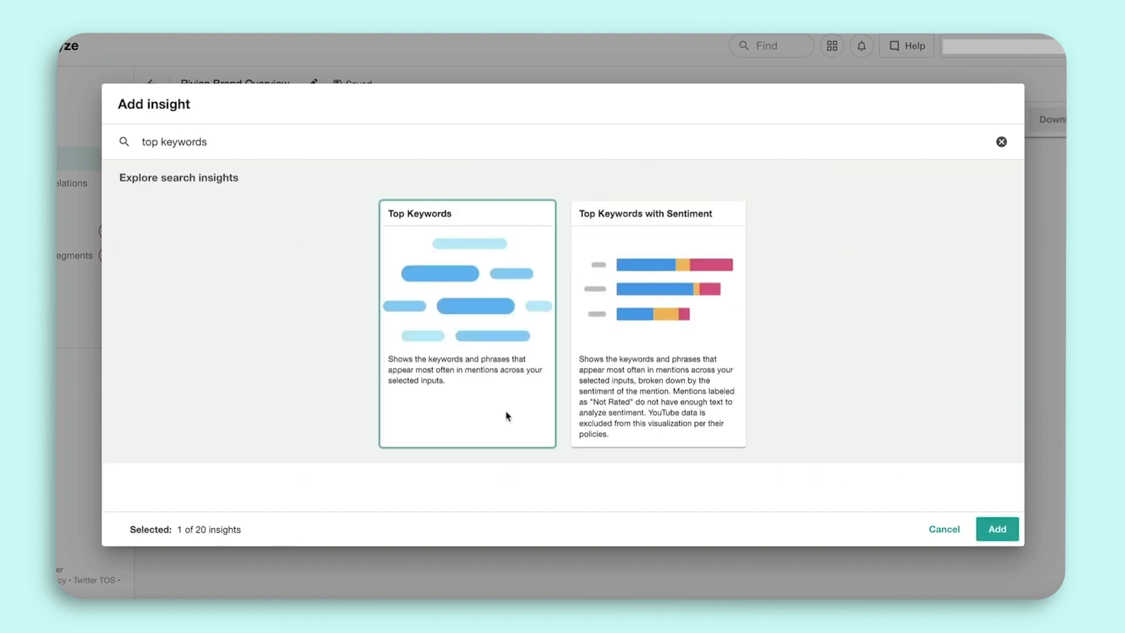
triple_click(212, 142)
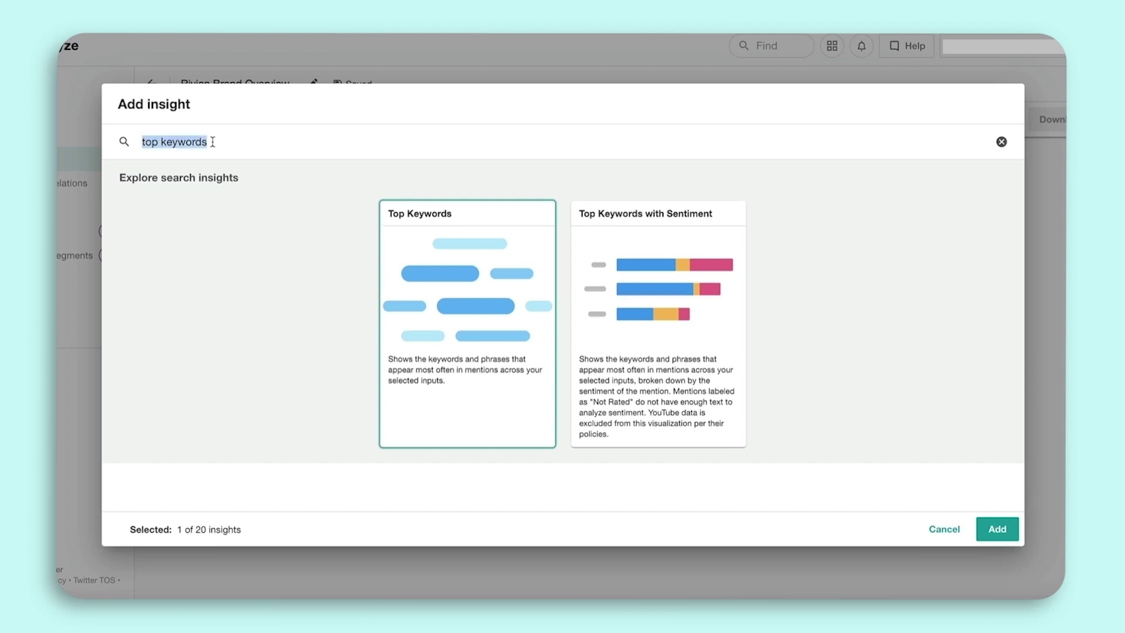
type("AVE")
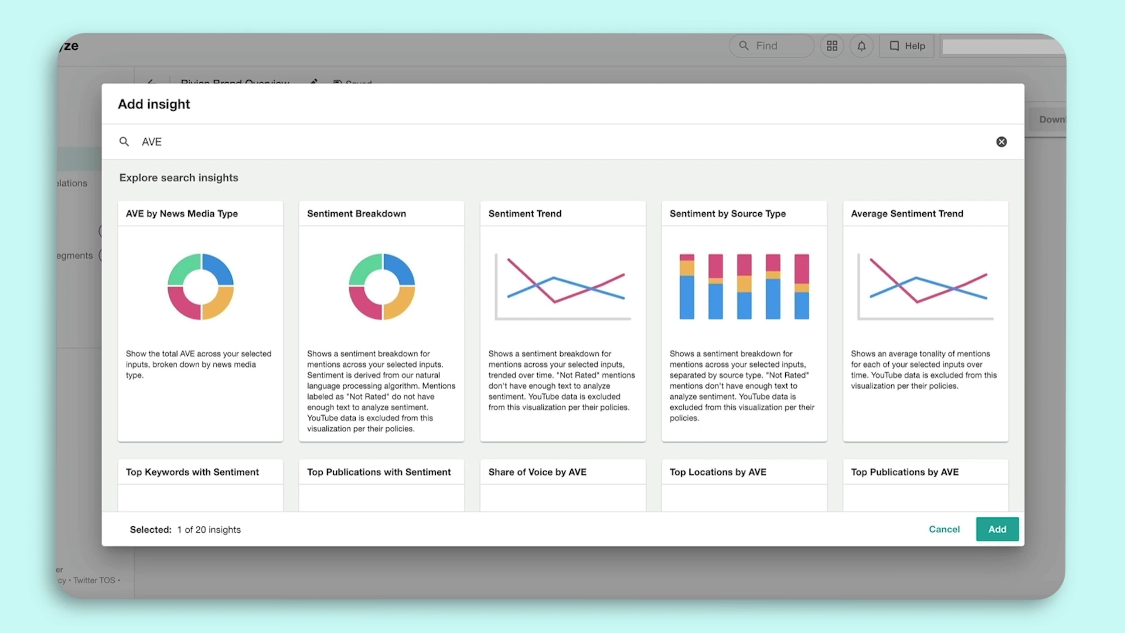
left_click(249, 270)
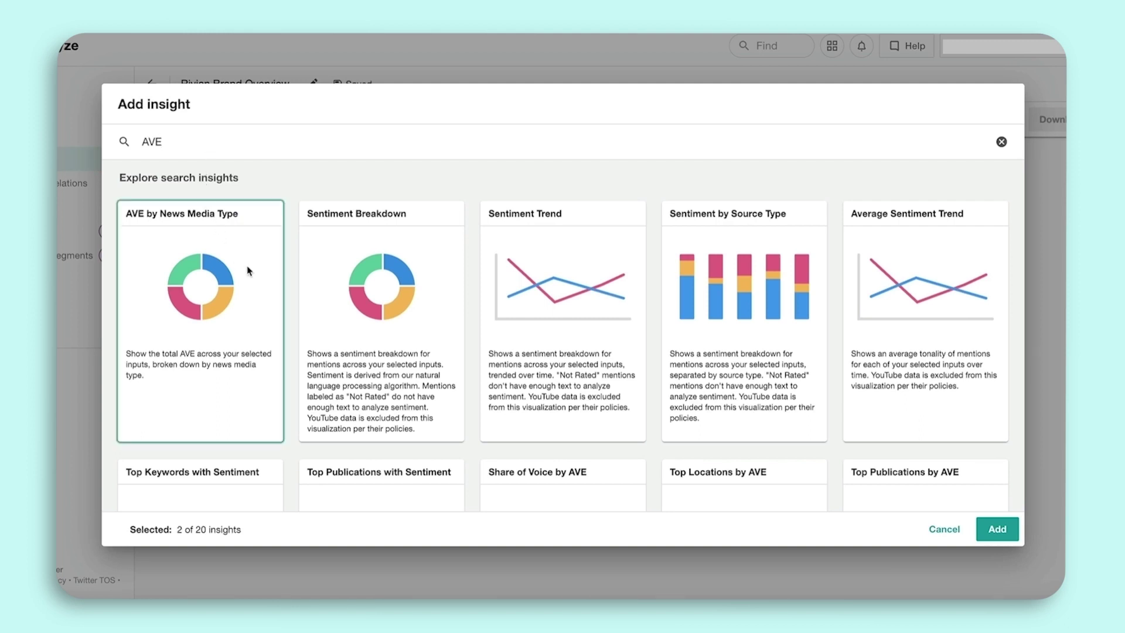
key("BackSpace")
key("BackSpace")
key("BackSpace")
type("Location")
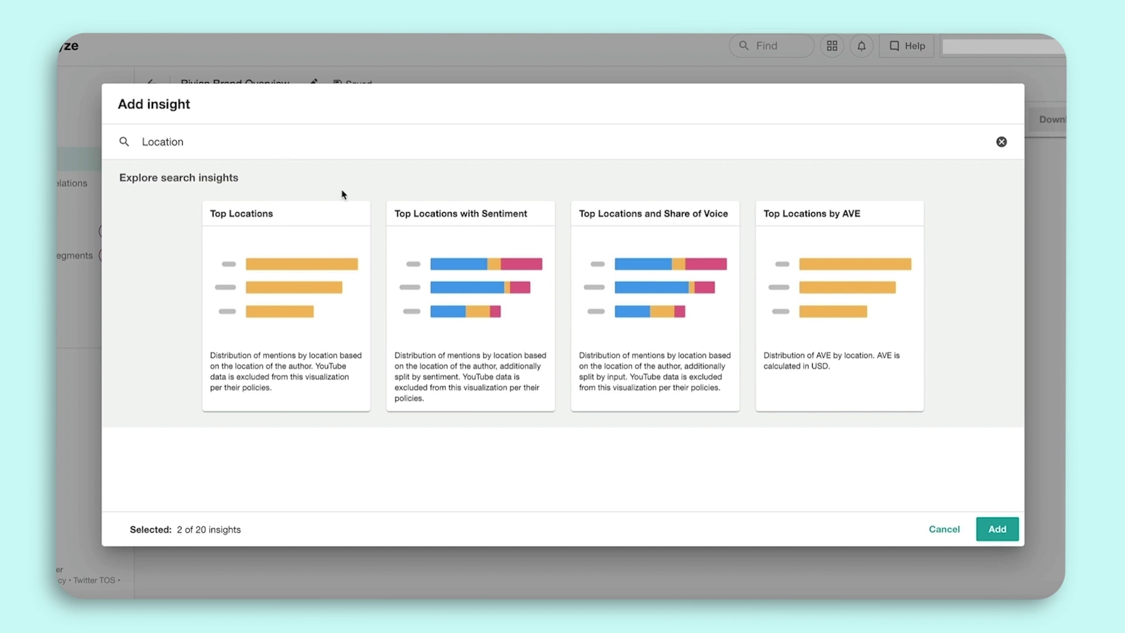
left_click(361, 225)
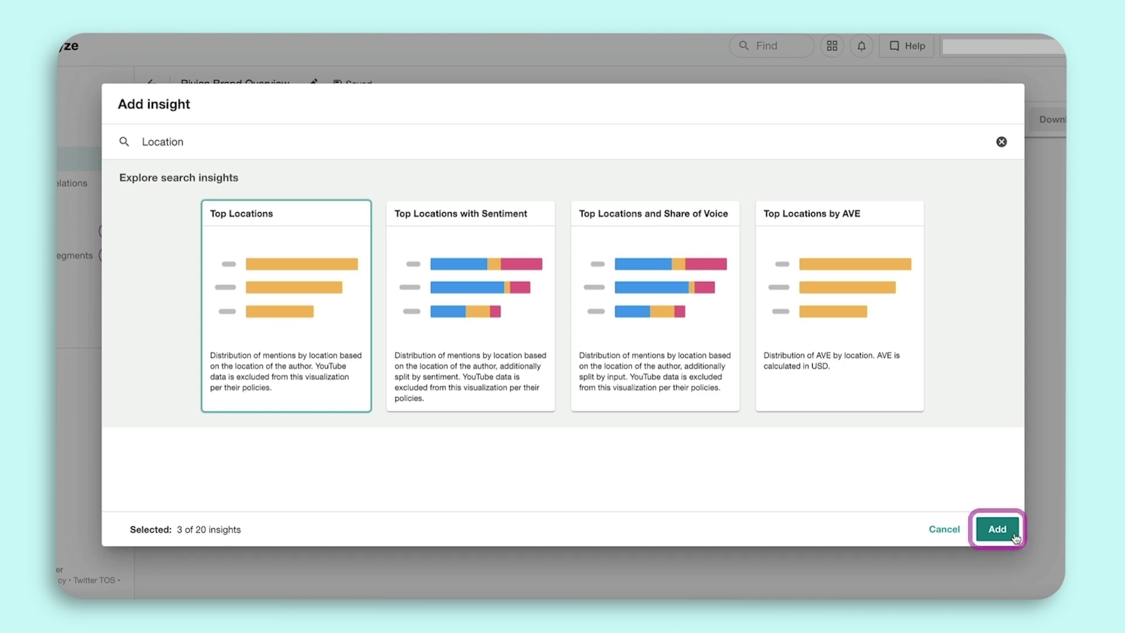
left_click(997, 530)
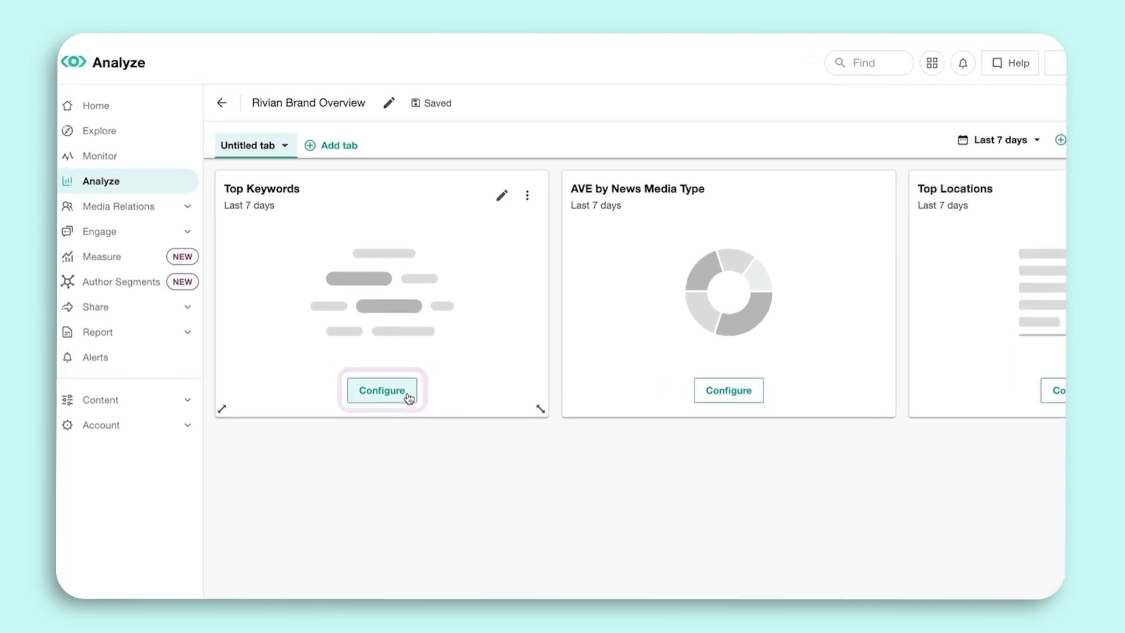
Configure Top Keywords as a Last 7 days Wordcloud using the Rivian Brand Search input.
left_click(355, 358)
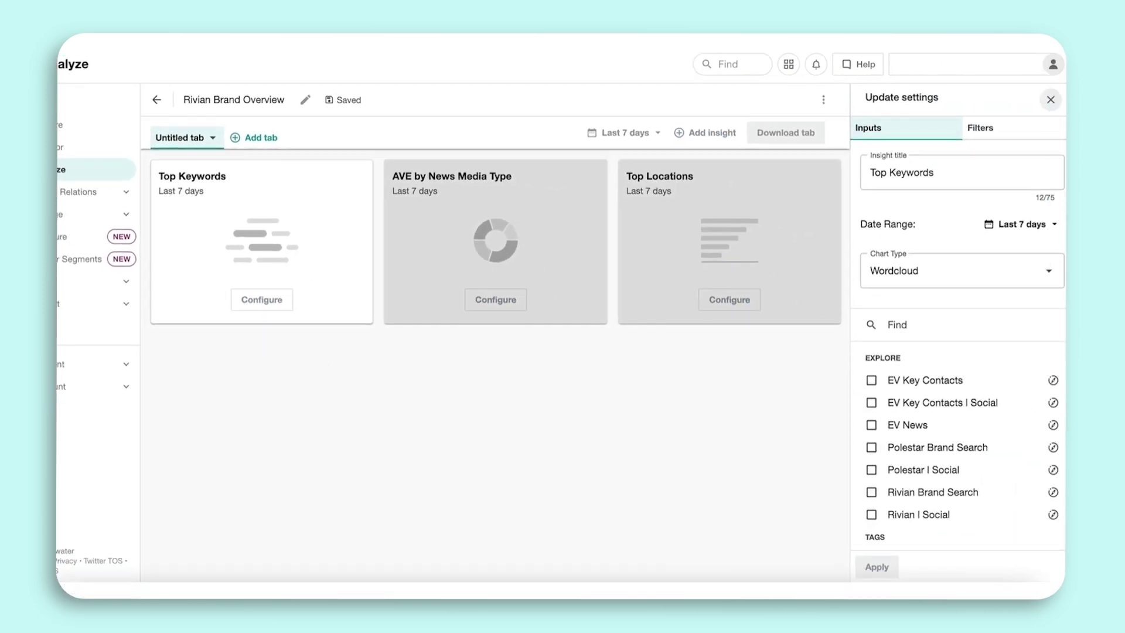
left_click(970, 176)
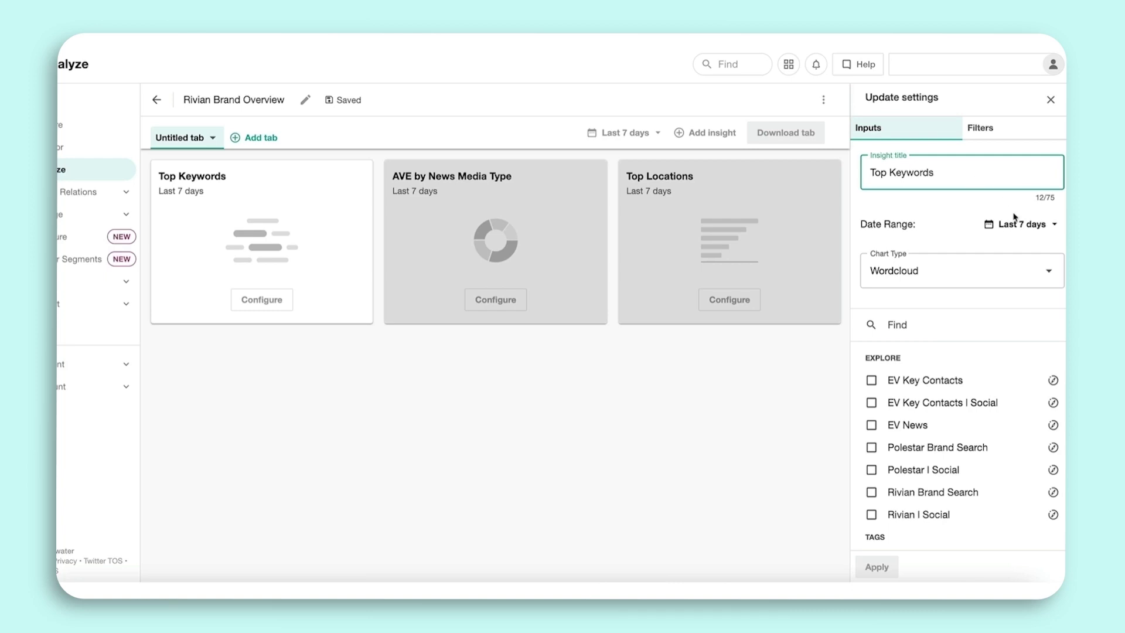
left_click(1058, 231)
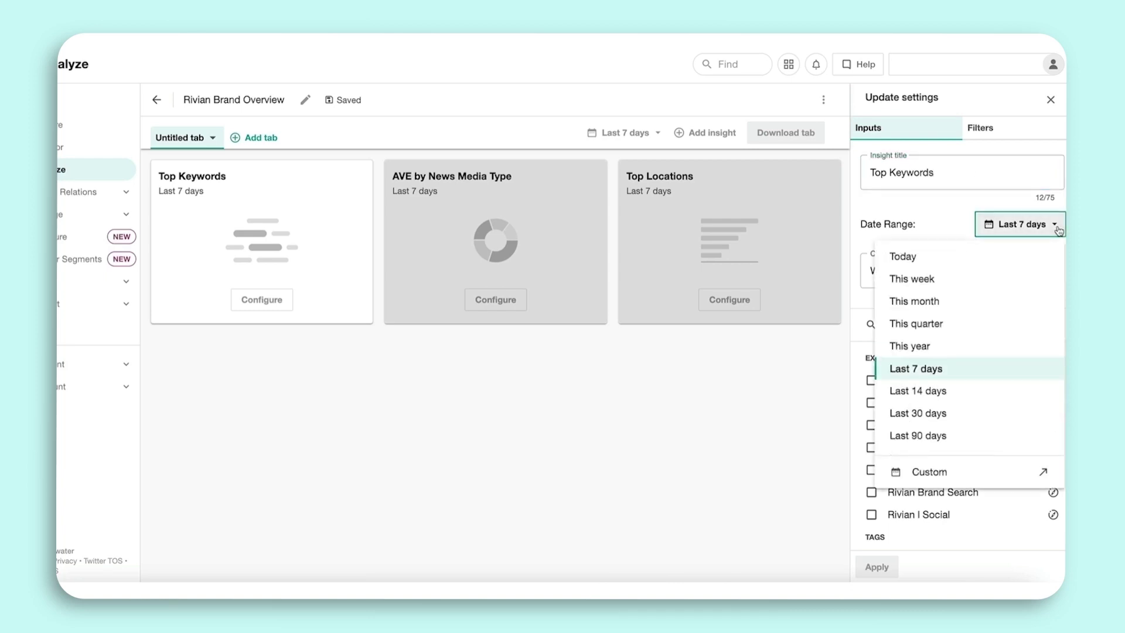
left_click(1058, 230)
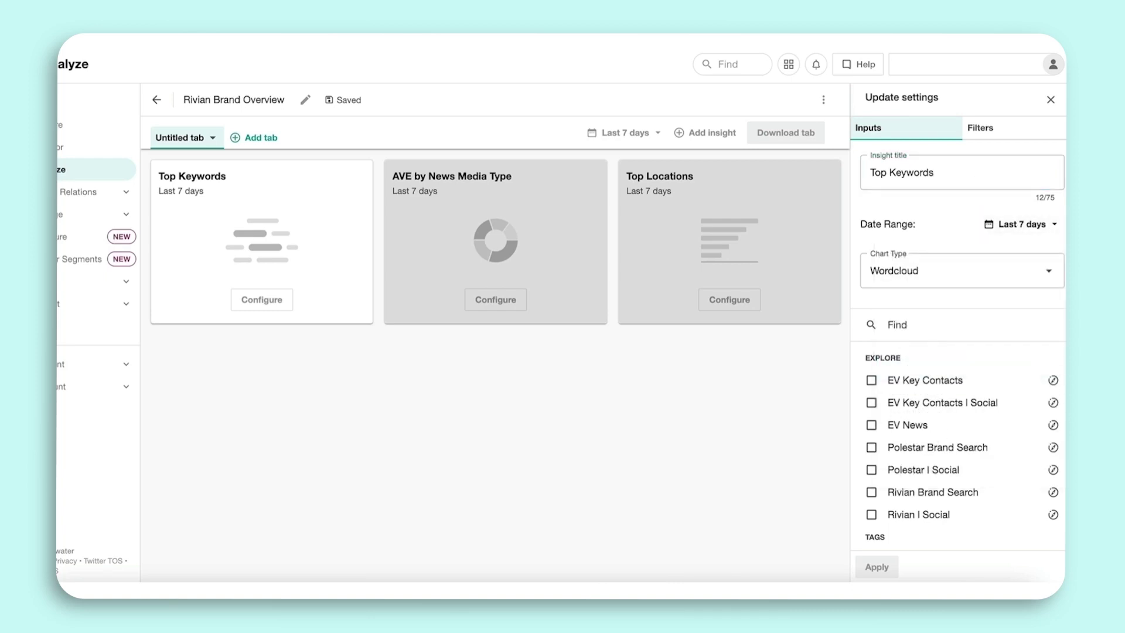
left_click(1055, 273)
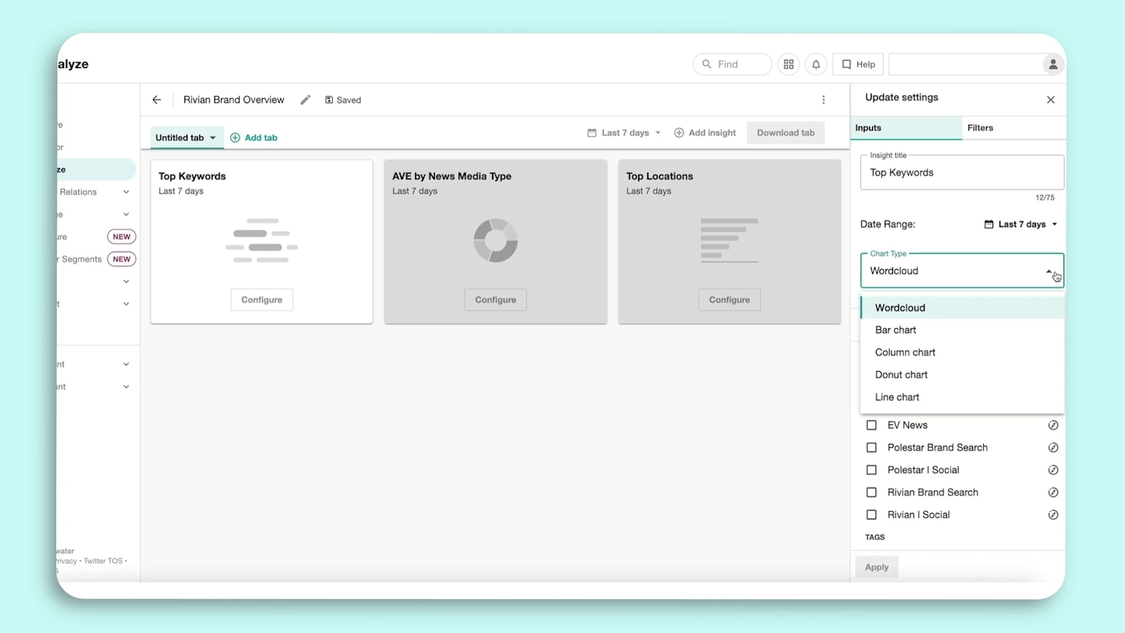
left_click(1057, 276)
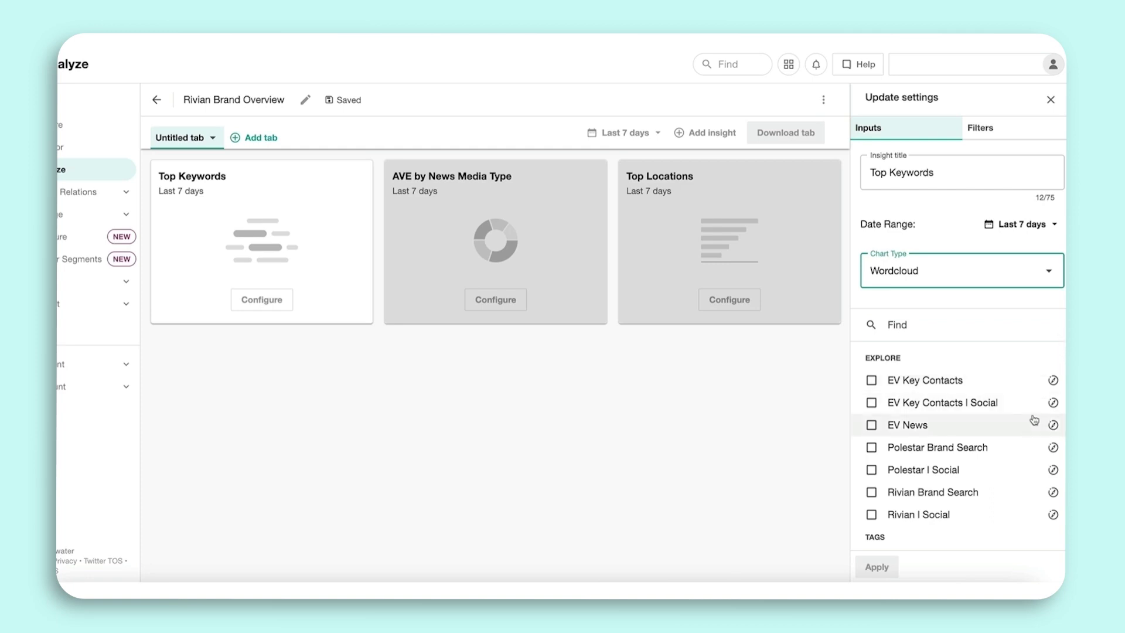
left_click(1022, 496)
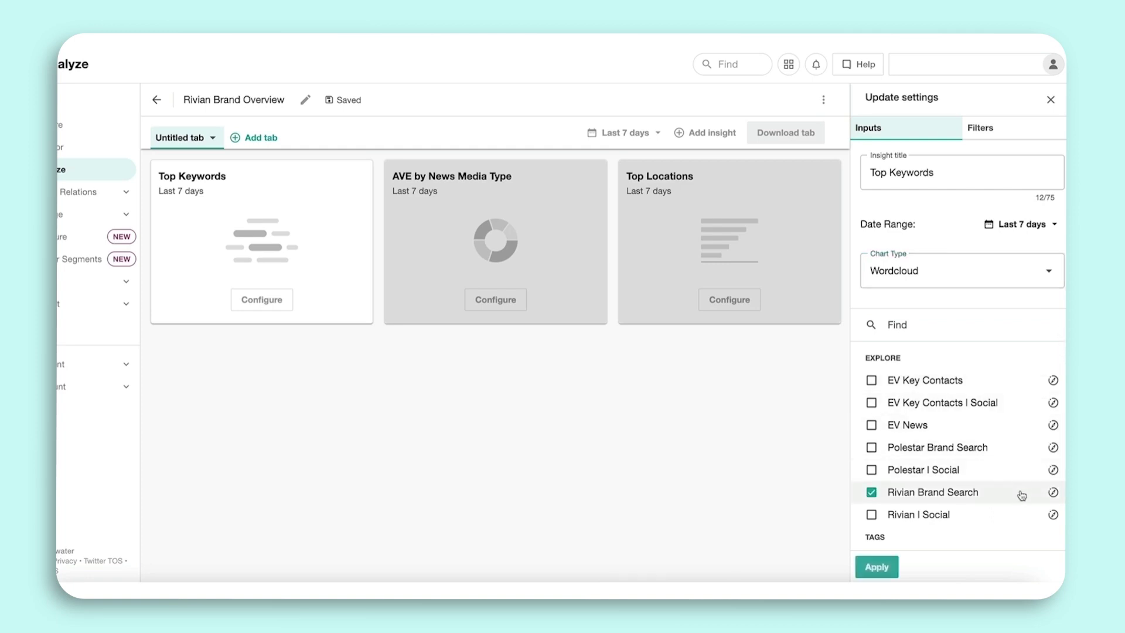
left_click(892, 571)
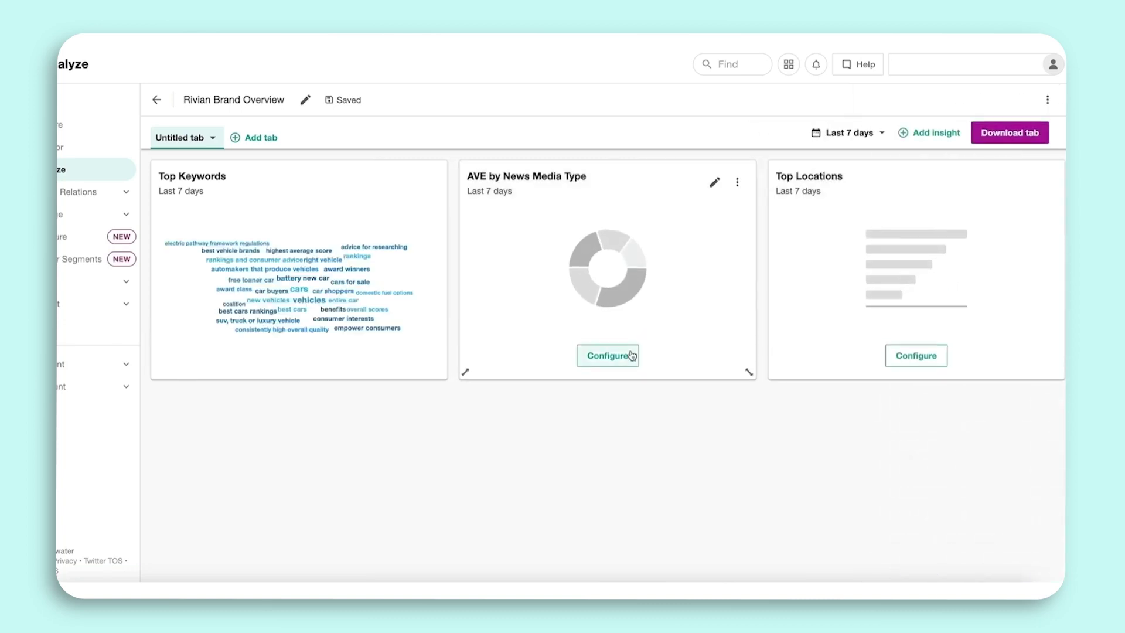
Set Rivian Brand Search as the input for AVE by News Media Type and Top Locations.
left_click(631, 355)
left_click(971, 498)
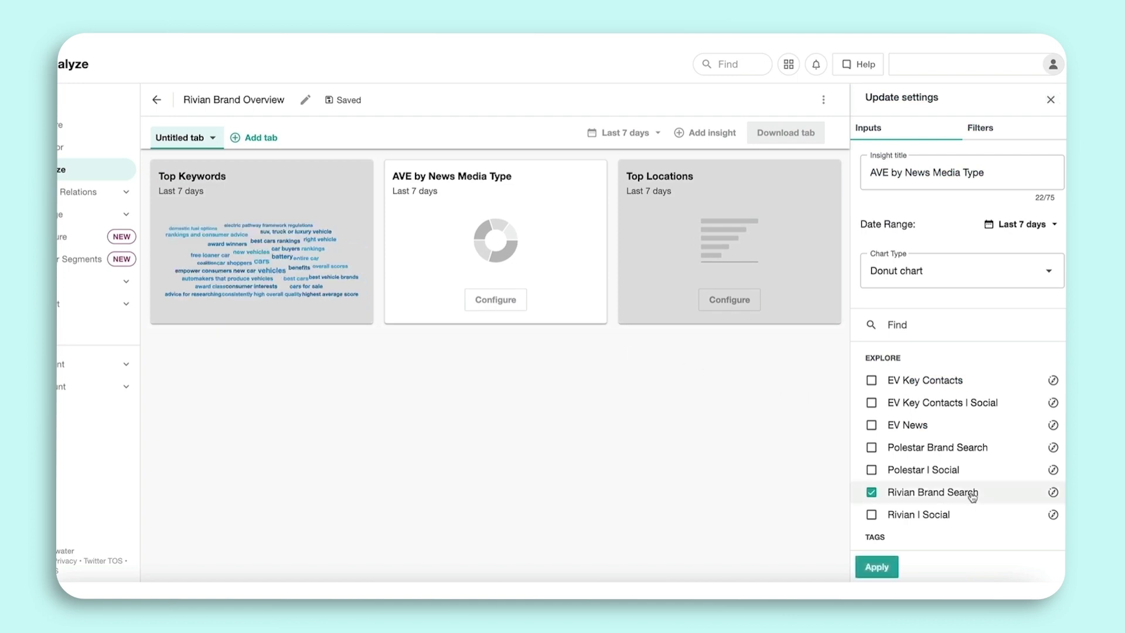
left_click(885, 569)
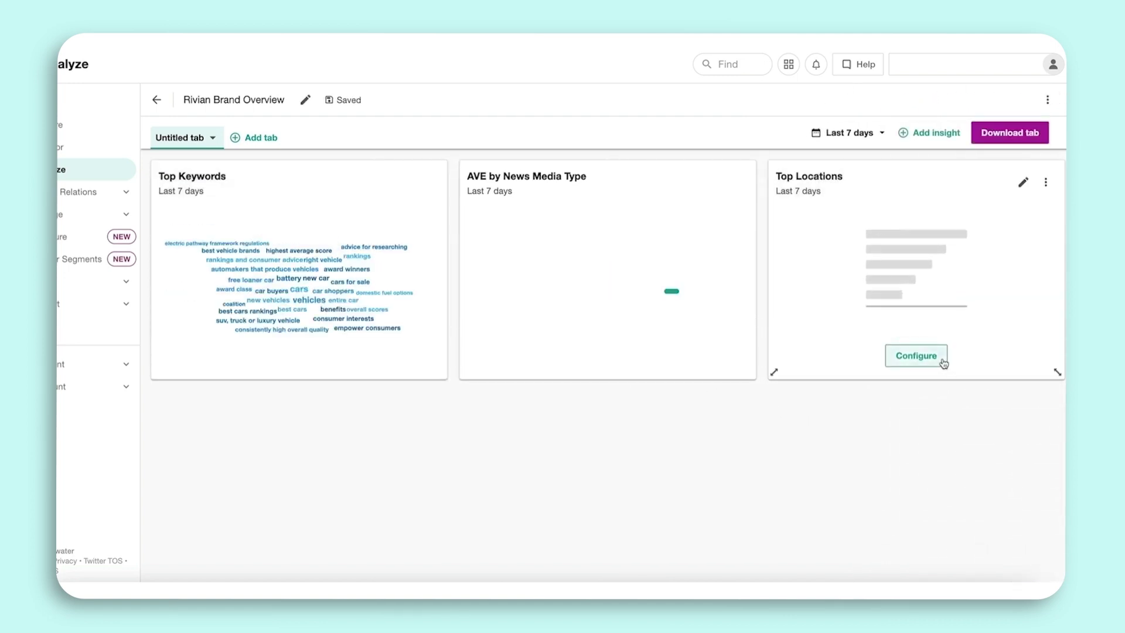
left_click(938, 358)
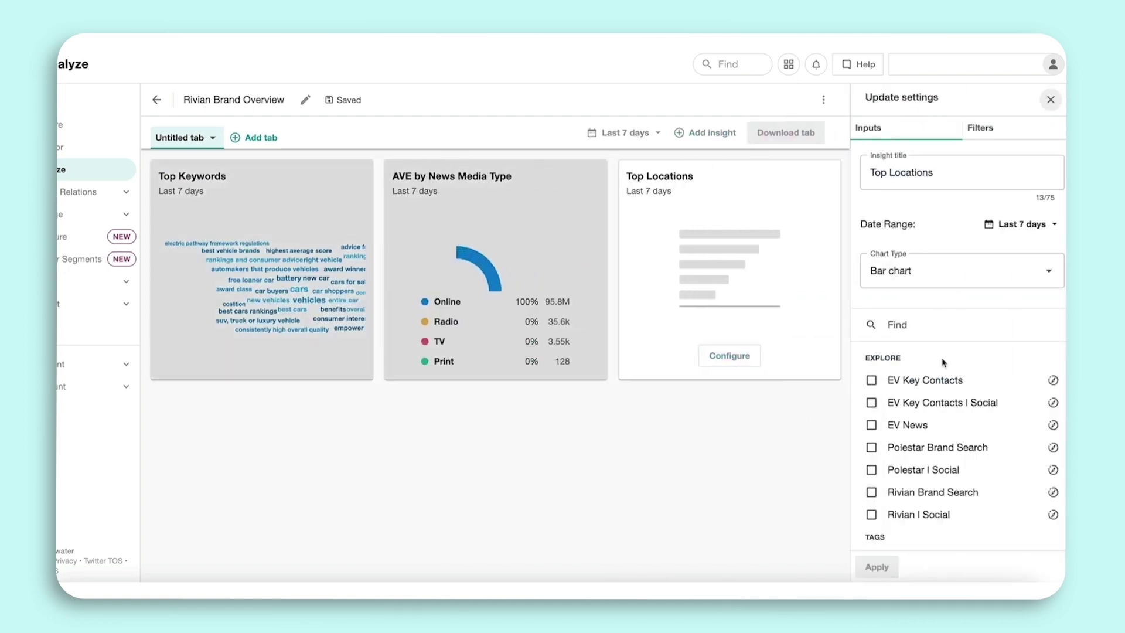
left_click(952, 495)
left_click(894, 572)
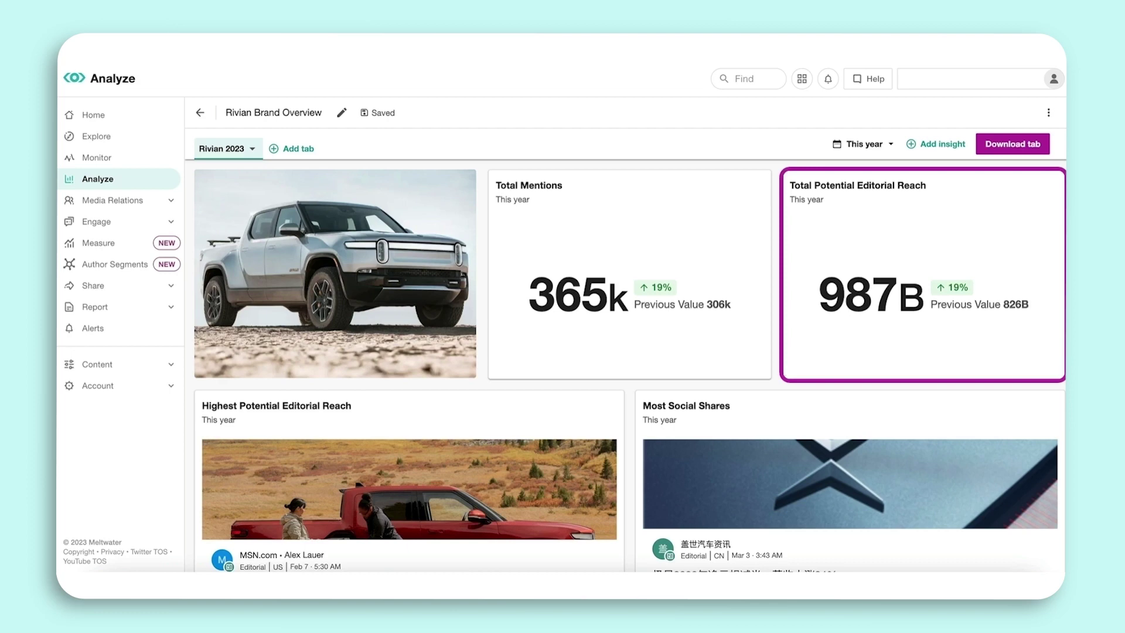
Scroll down and back up through the Rivian 2023 tab to review its cards.
scroll(630, 367, "down", 4)
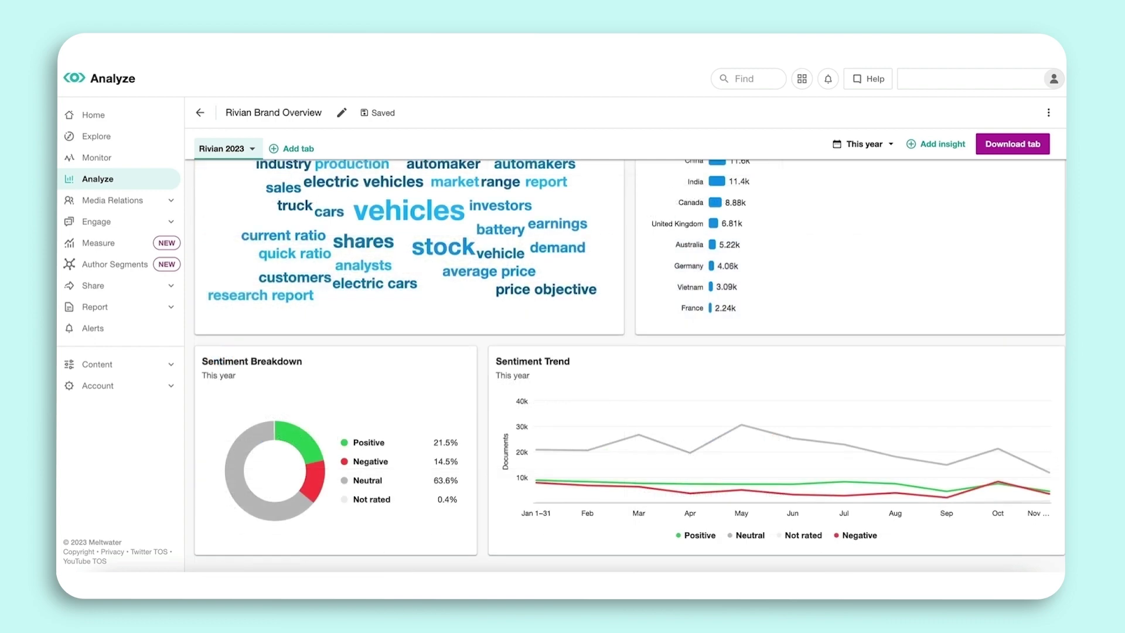
scroll(630, 366, "up", 5)
scroll(630, 366, "up", 10)
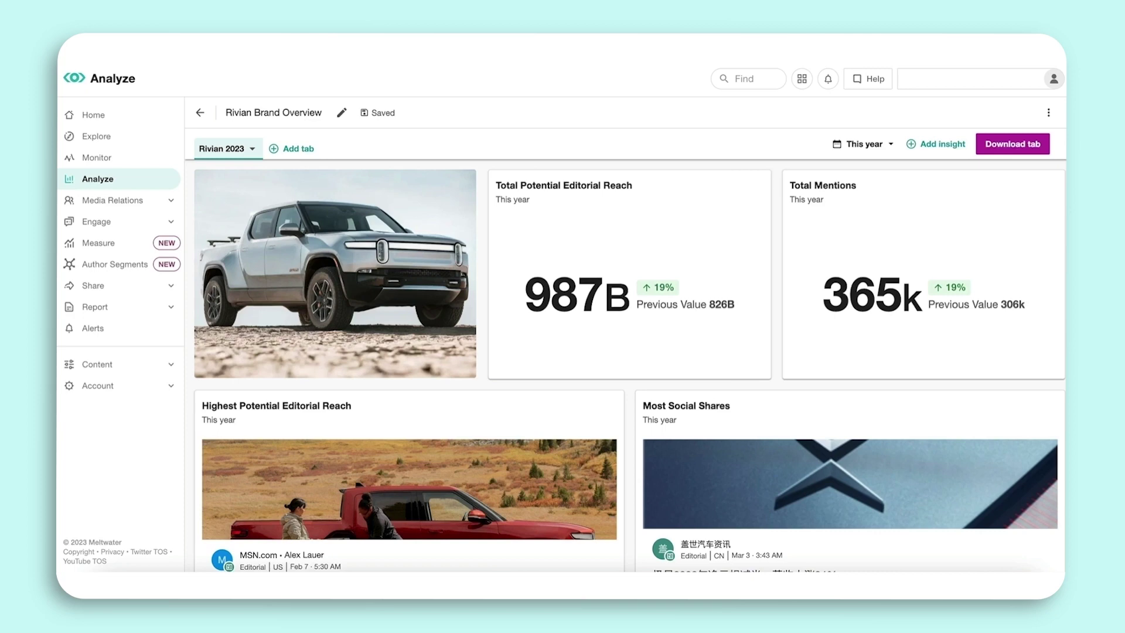
Move the Highest Potential Editorial Reach card to the top-left and make it wider and shorter.
mouse_move(557, 426)
left_click_drag(548, 424, 554, 189)
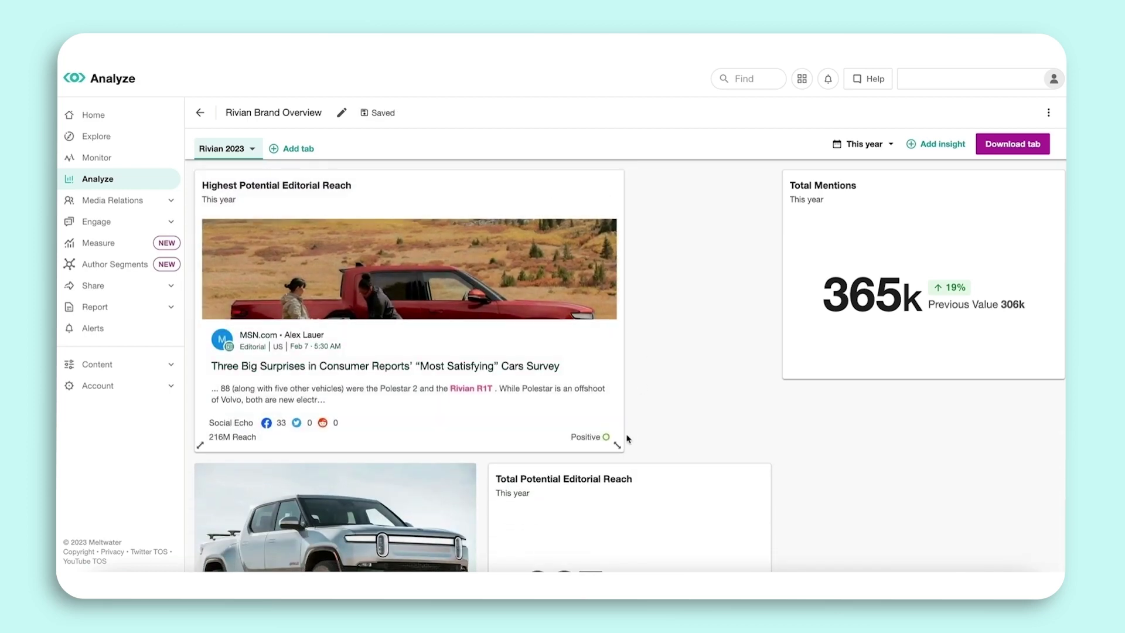
left_click_drag(618, 443, 764, 352)
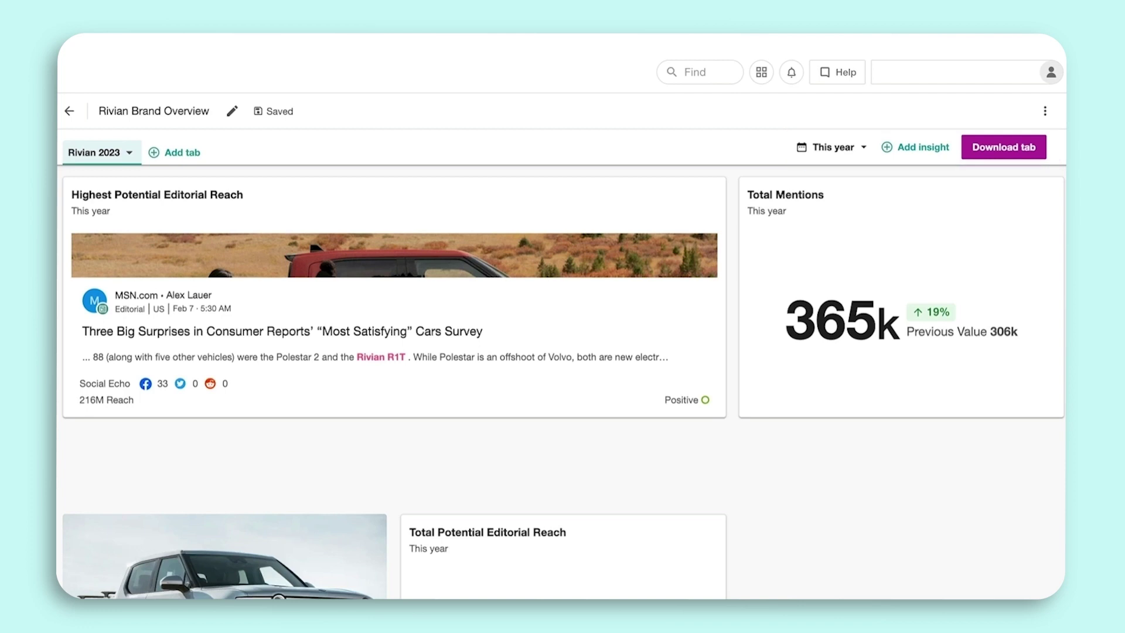
Change the tab's date range from This year to Last 30 days.
left_click(864, 147)
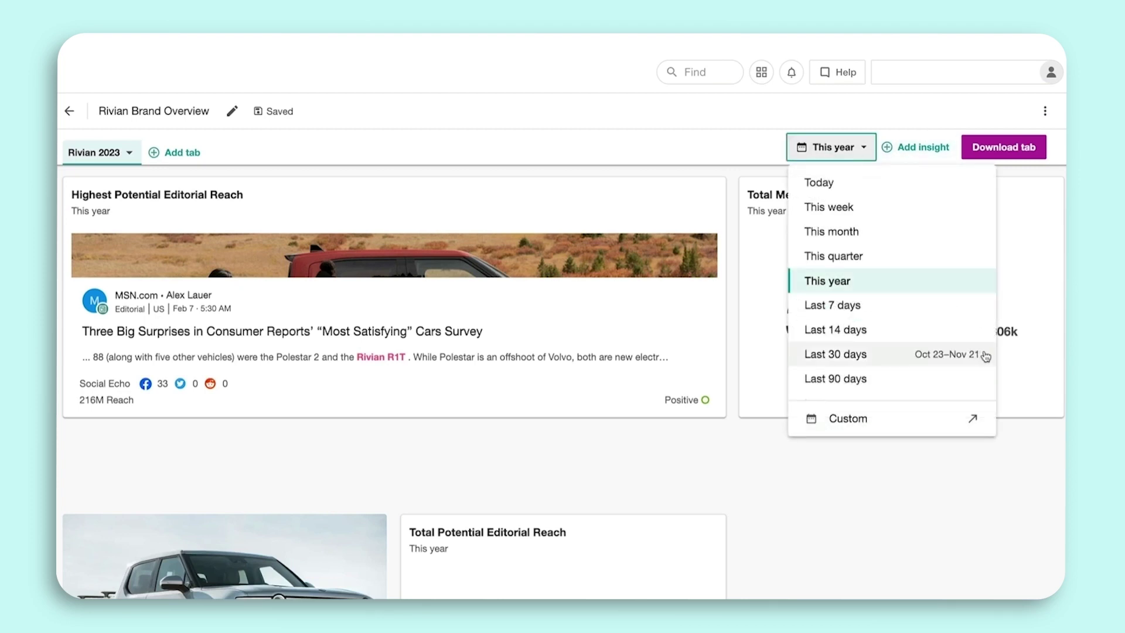
left_click(984, 354)
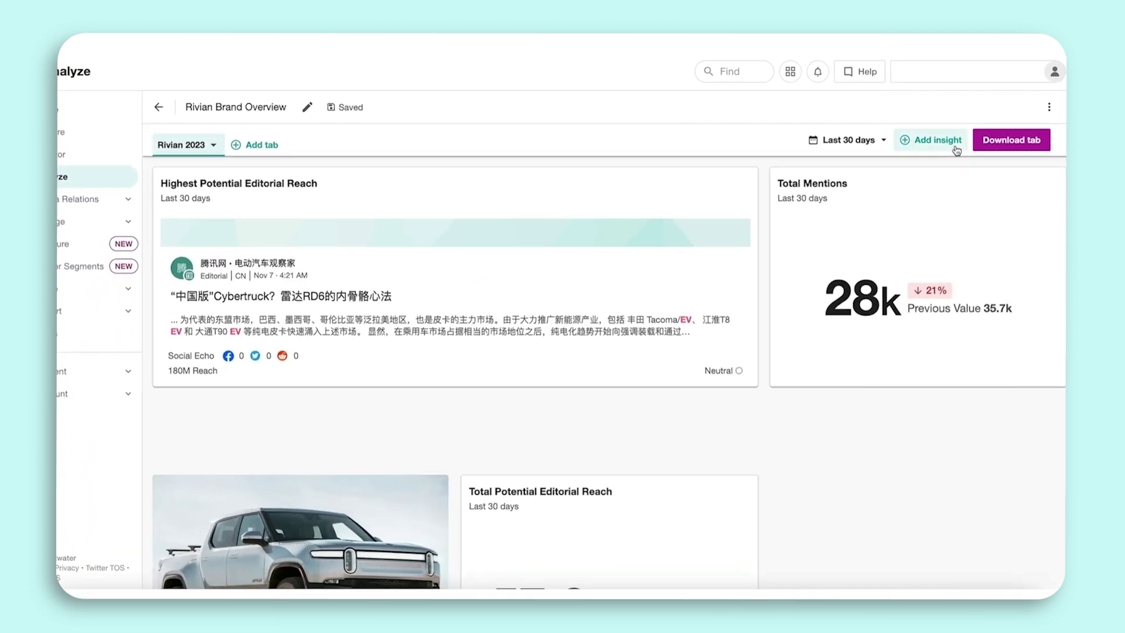
Dismiss the Add insight gallery without adding anything and download the Rivian 2023 tab.
left_click(936, 144)
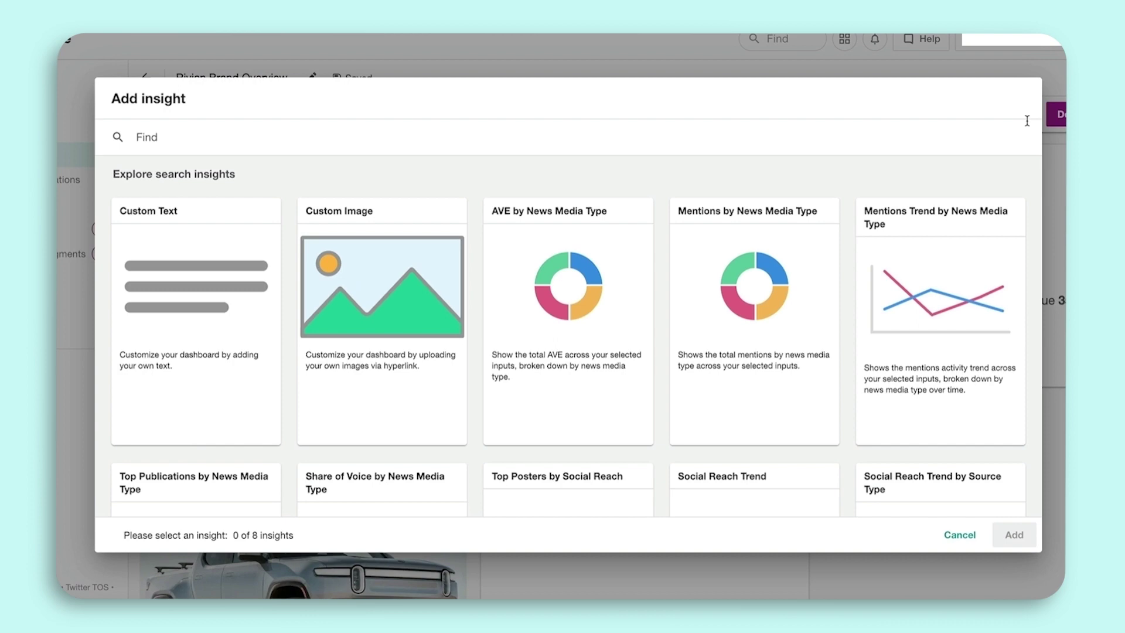
left_click(959, 534)
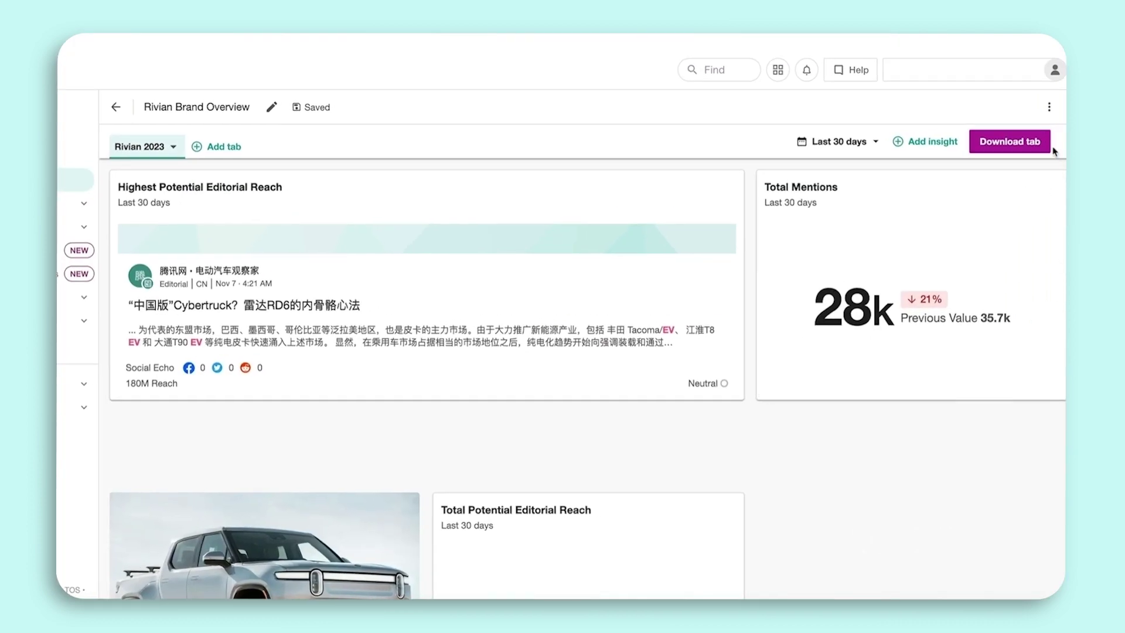
left_click(1048, 150)
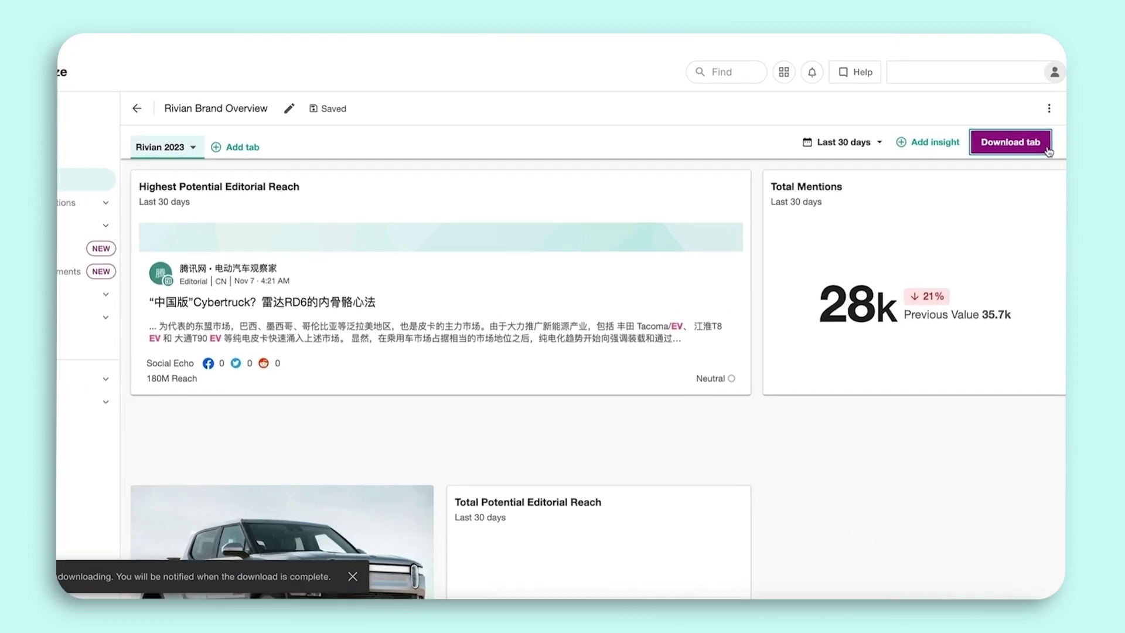